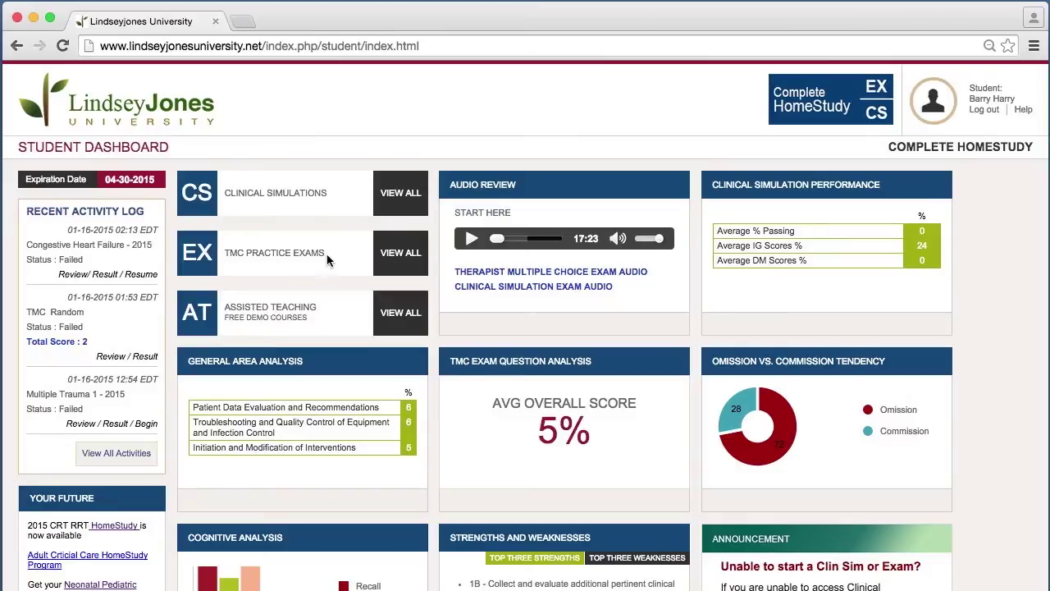
Open the TMC practice exam setup and set exam length to 'Specify # of Questions', keeping the default count.
left_click(393, 261)
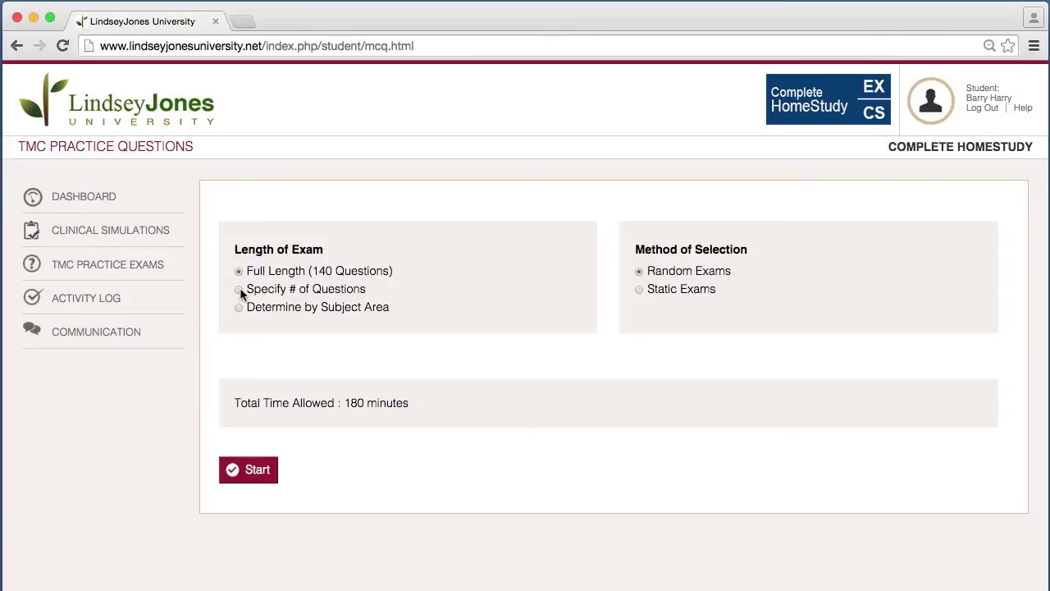
left_click(239, 288)
left_click(576, 309)
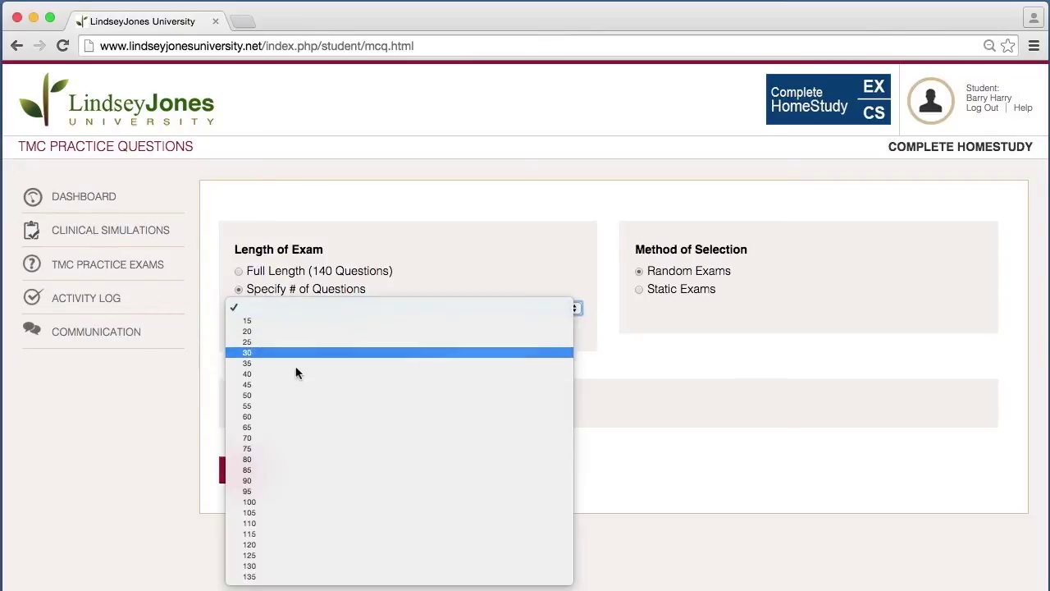
left_click(443, 256)
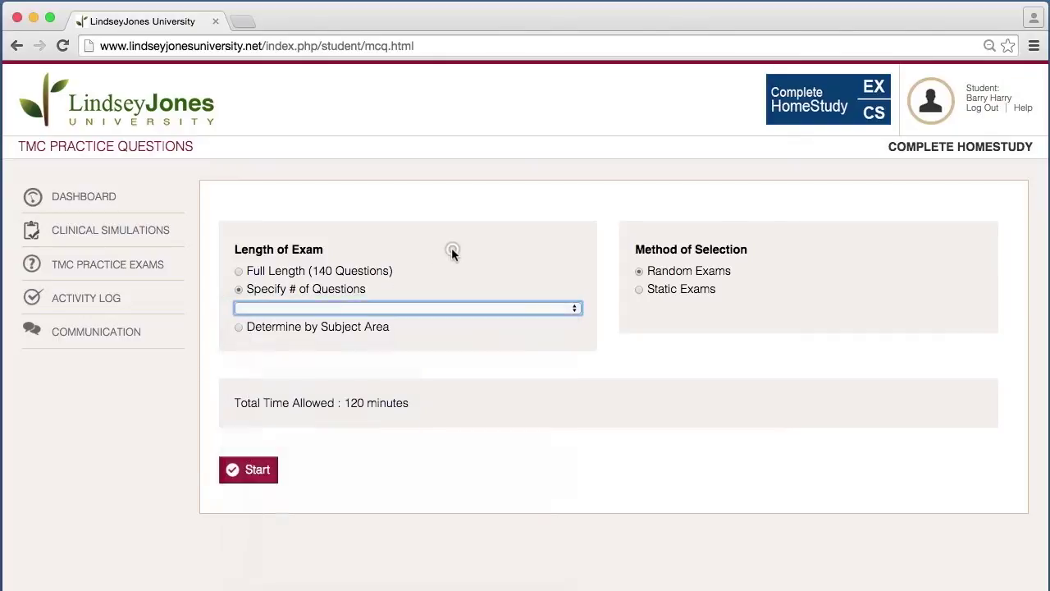
Switch exam length to 'Determine by Subject Area' and browse the subject-area list without choosing.
left_click(239, 327)
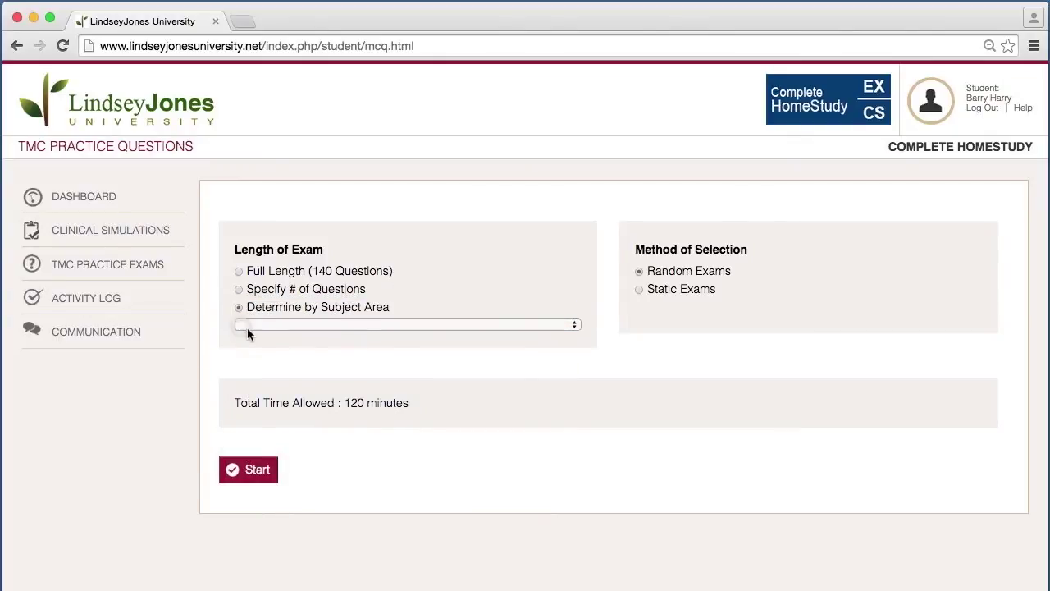
left_click(574, 326)
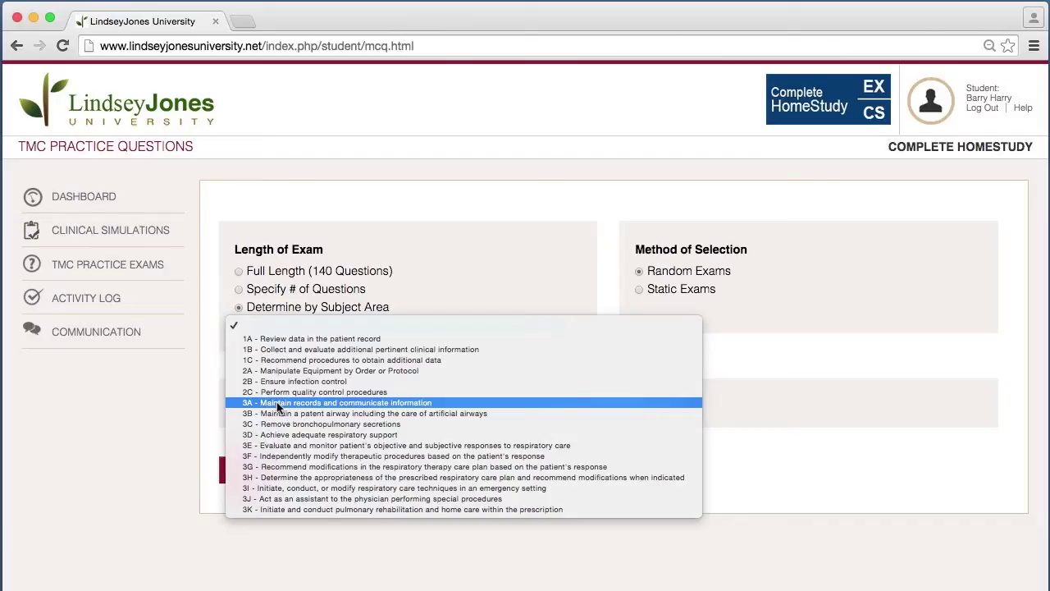
left_click(465, 284)
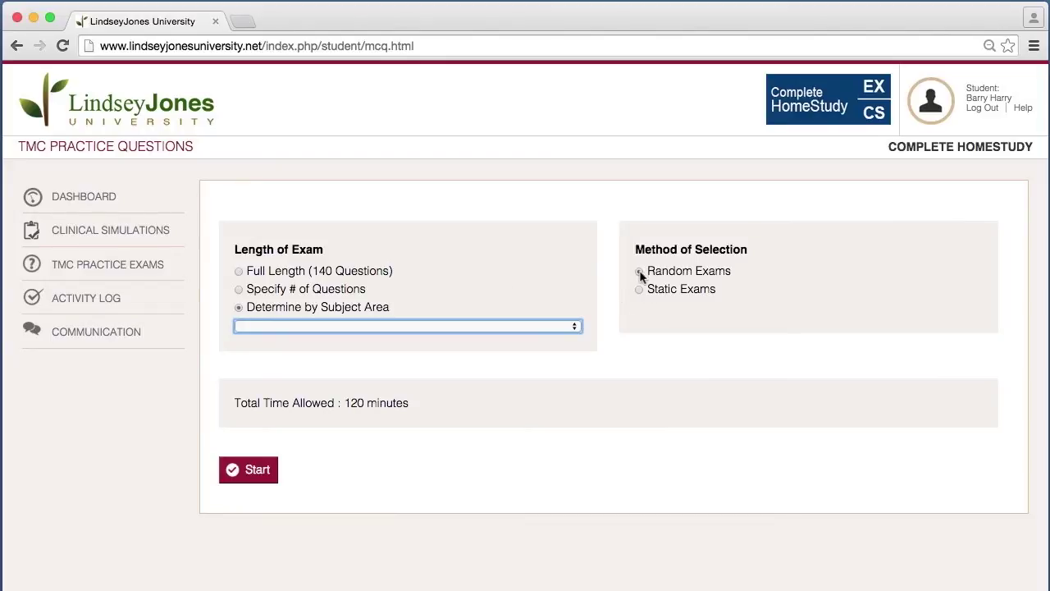
Set Full Length (140 Questions), then switch from Random Exams to Static Exams with TMC Exam #3.
left_click(239, 271)
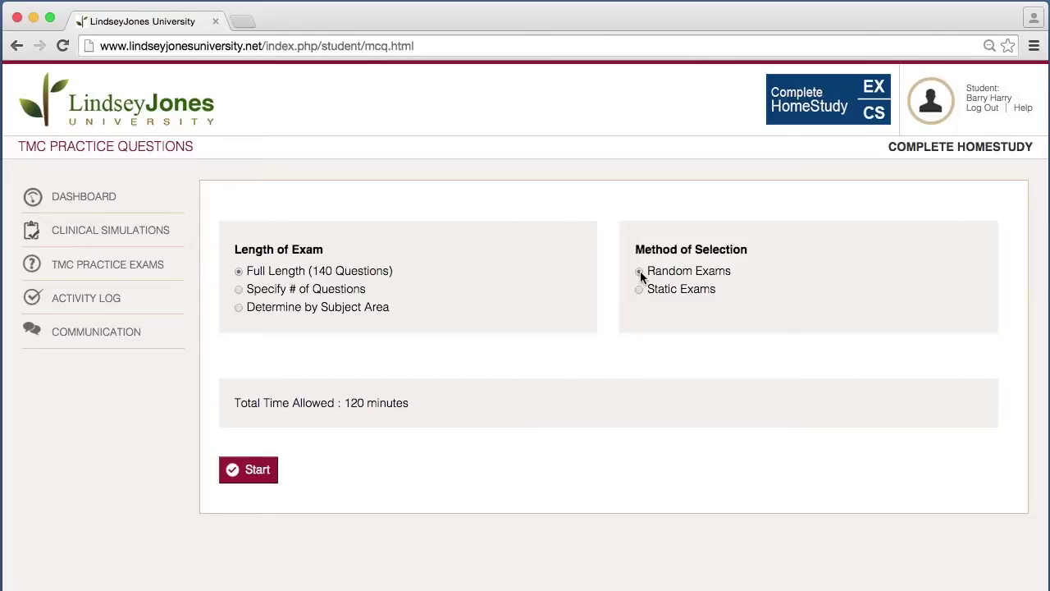
left_click(640, 272)
left_click(641, 290)
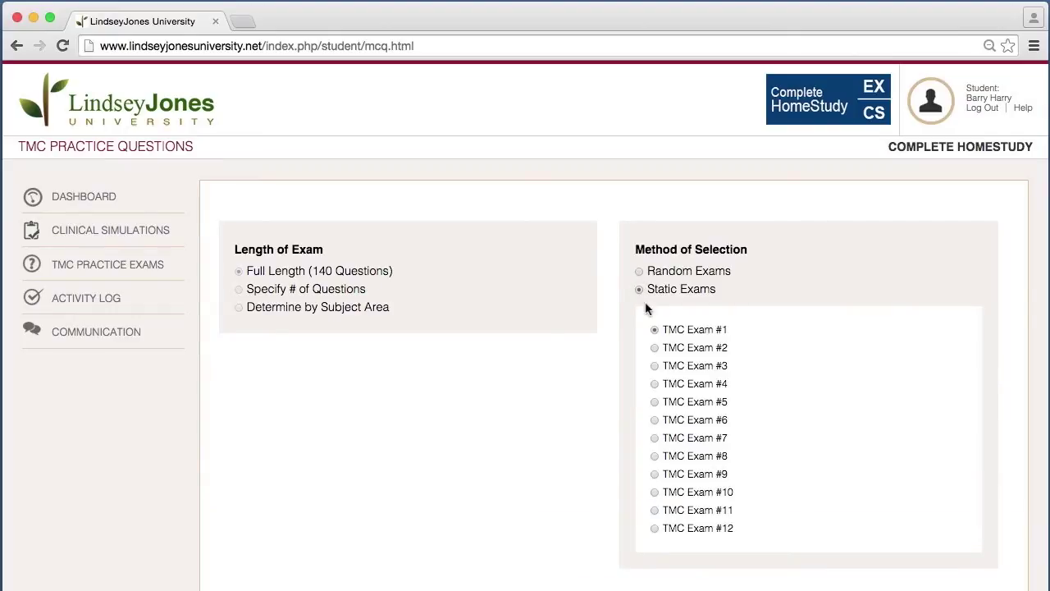
left_click(654, 366)
Switch back to Random Exams for the full-length exam and start it.
left_click(654, 366)
left_click(640, 272)
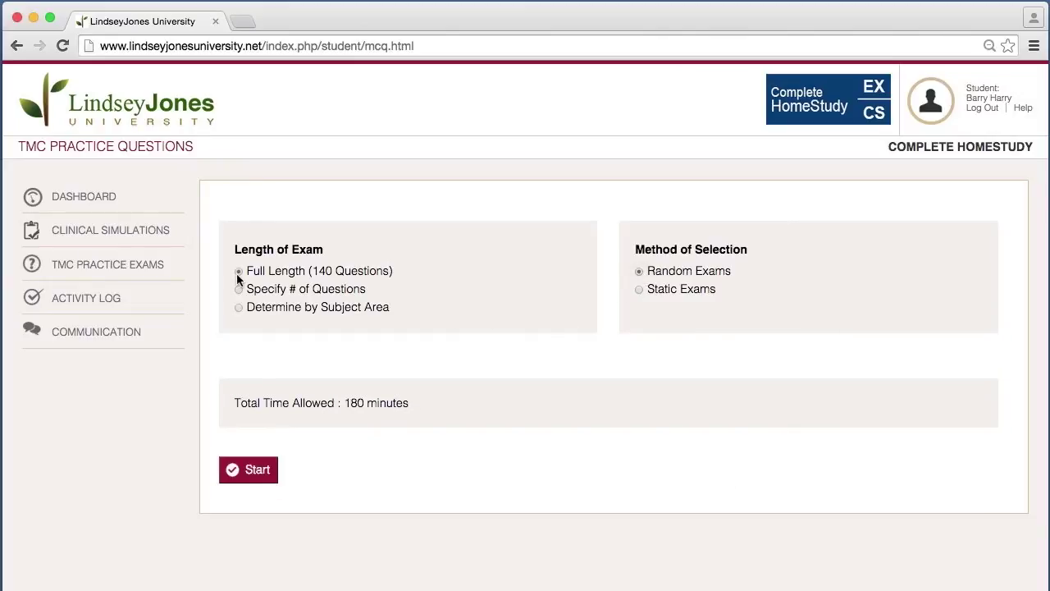
left_click(259, 472)
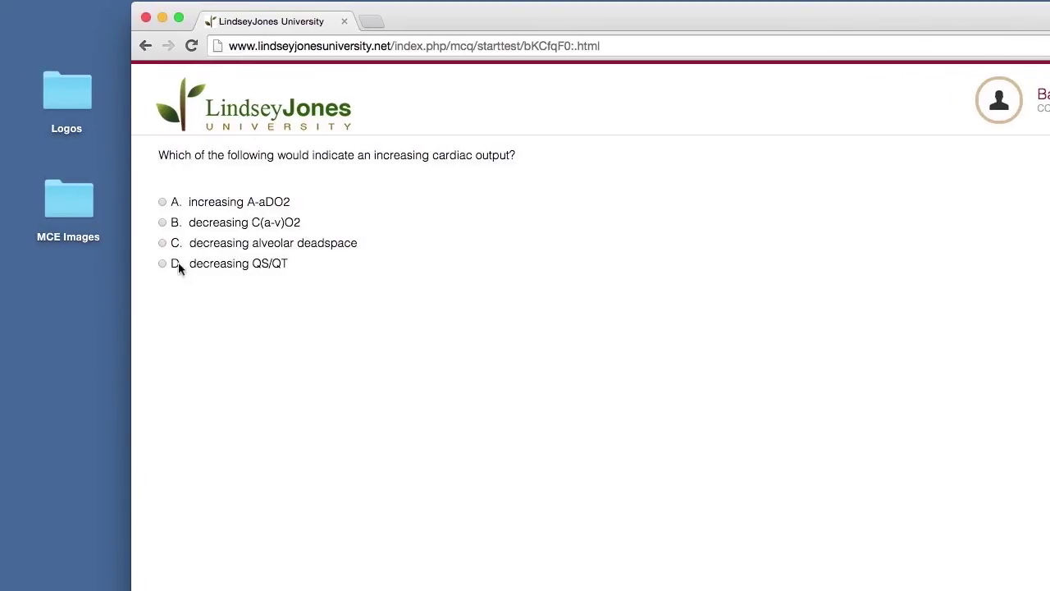
Answer A (increasing A-aDO2) on the cardiac output question after briefly trying B.
left_click(161, 202)
left_click(163, 223)
left_click(210, 202)
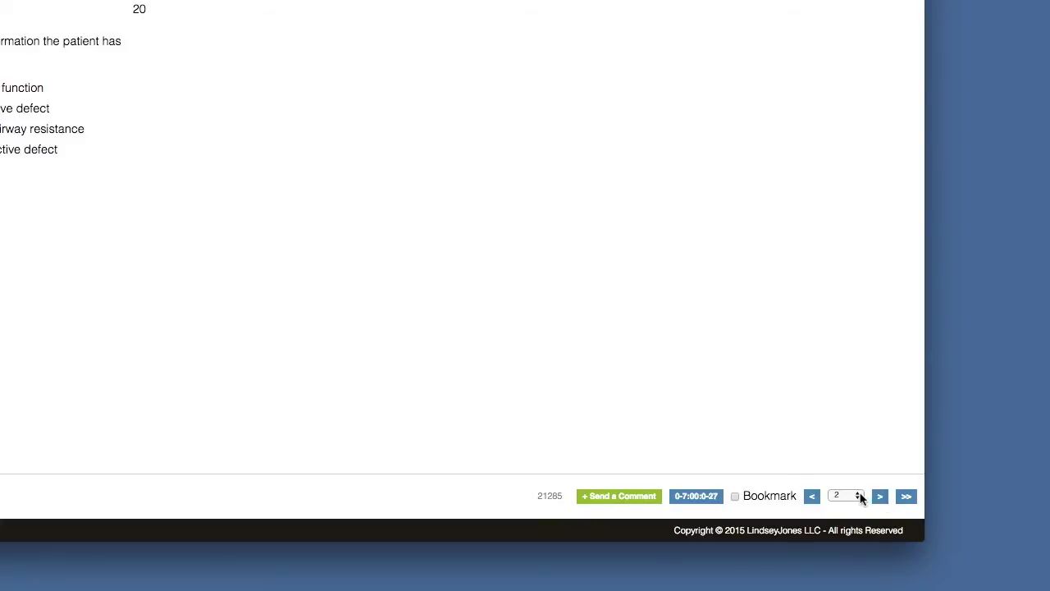
Open the question-number list at the bottom of the exam.
left_click(860, 497)
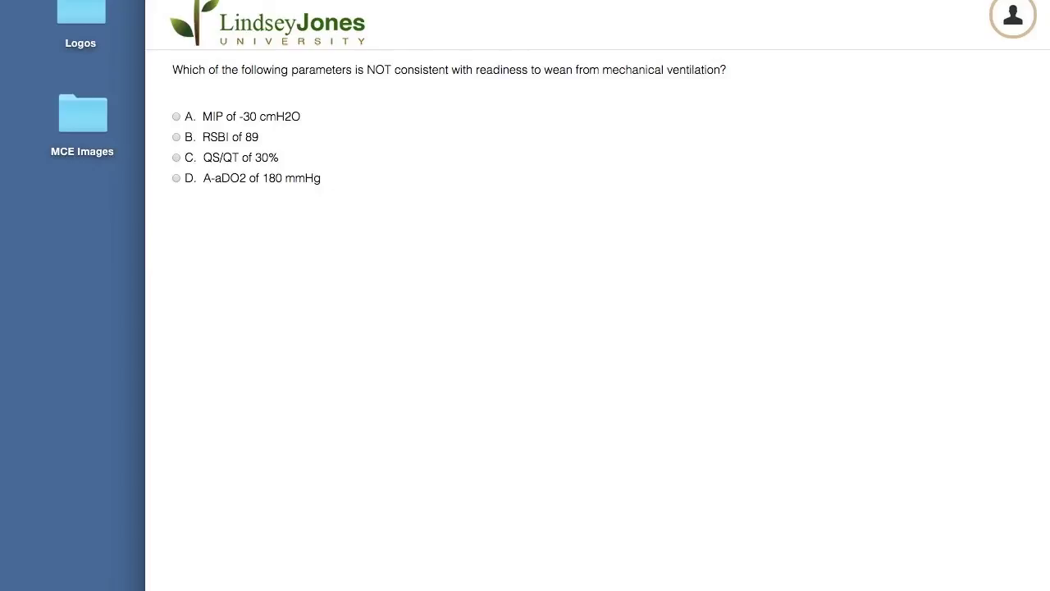
Answer the weaning question with option C after trying RSBI of 89, then choose B for mean arterial pressure.
left_click(176, 137)
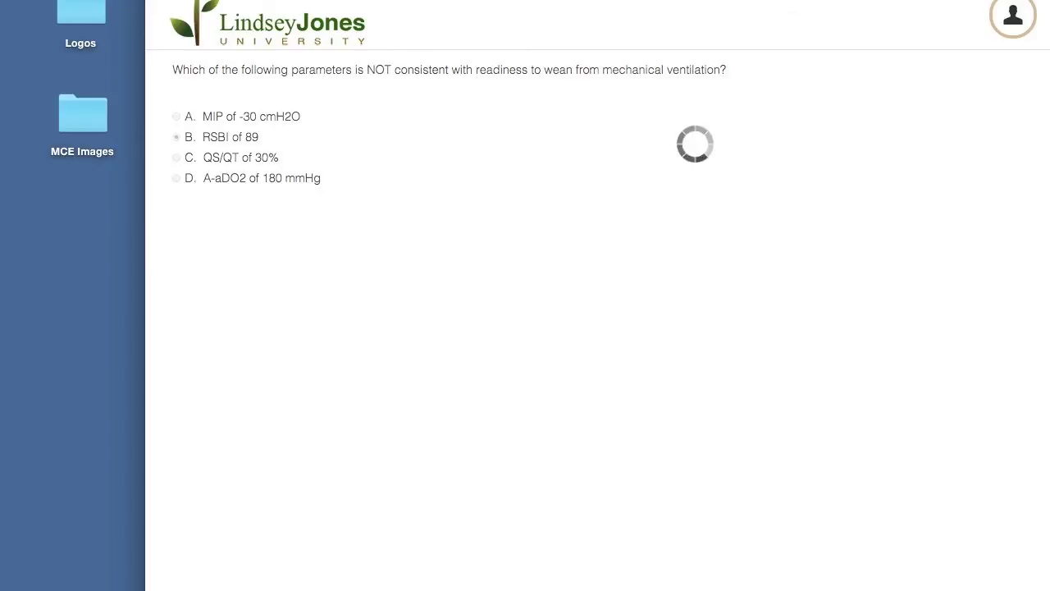
left_click(176, 158)
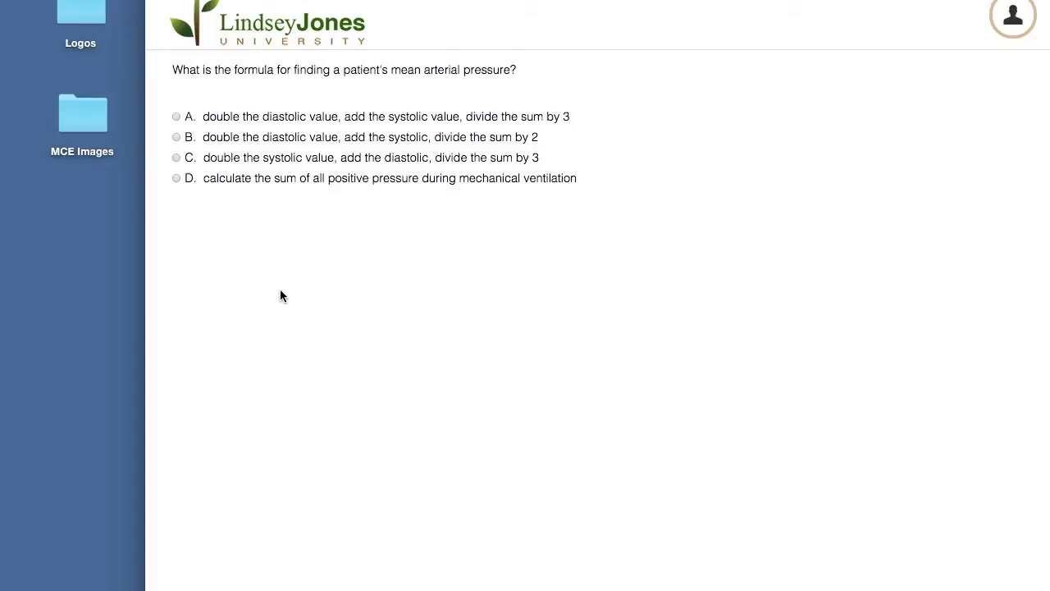
left_click(177, 137)
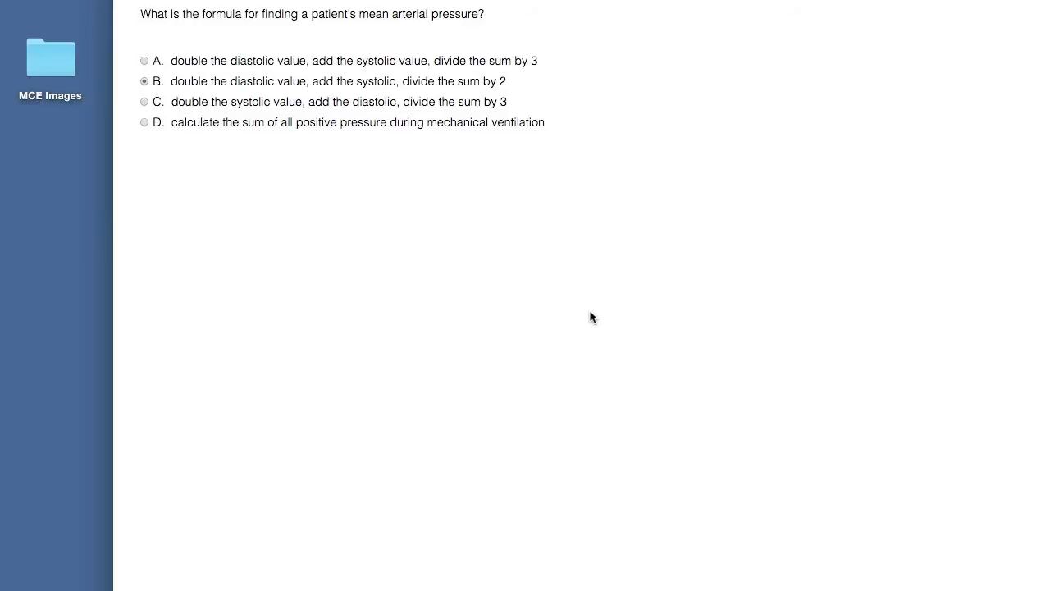
Submit the next few answers, picking A on the FRC question, then jump back to question 1.
key("Return")
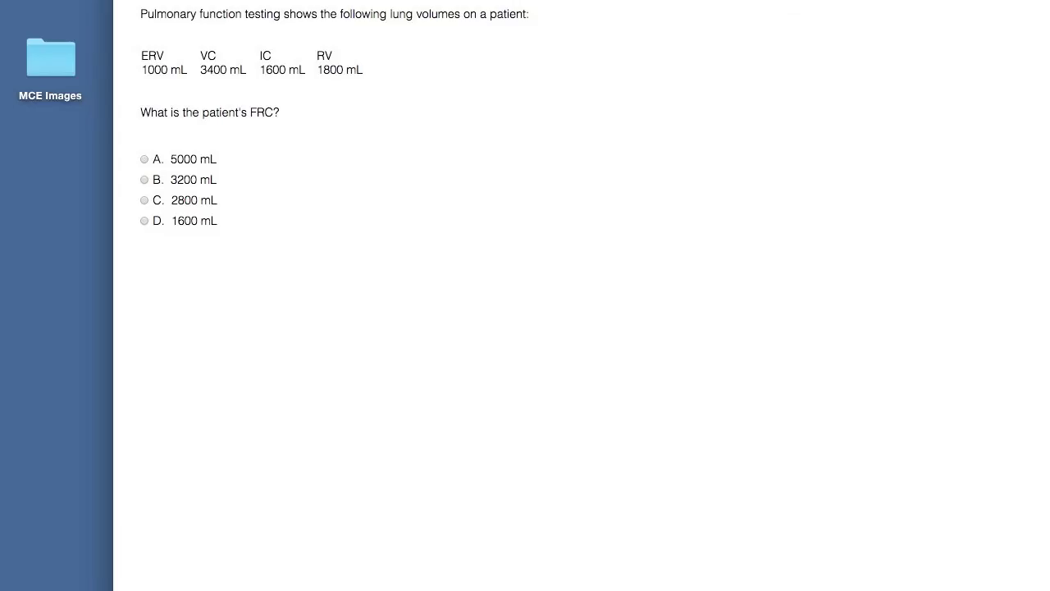
key("a")
key("Return")
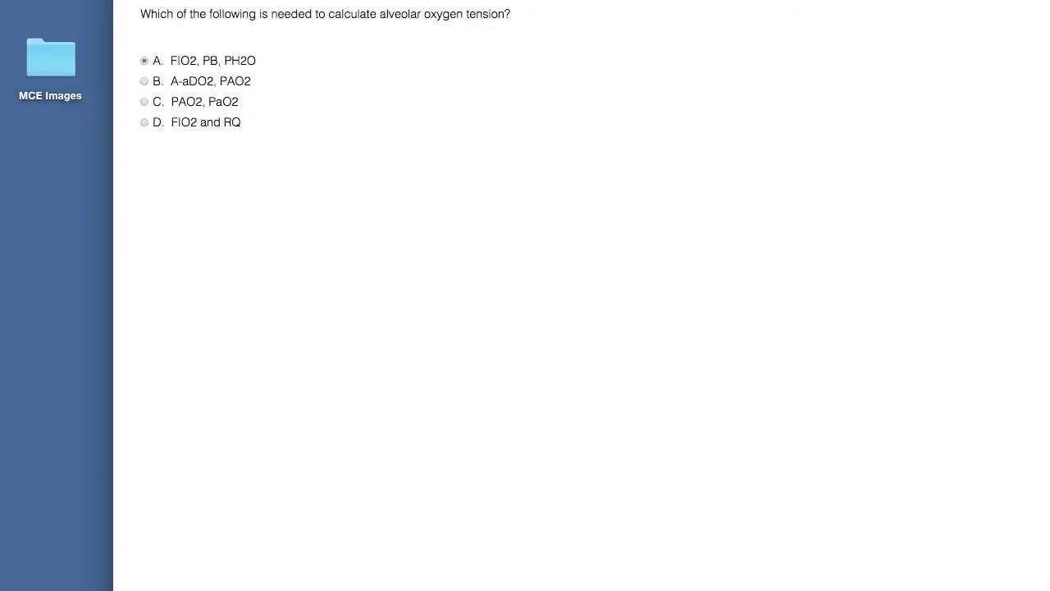
key("Return")
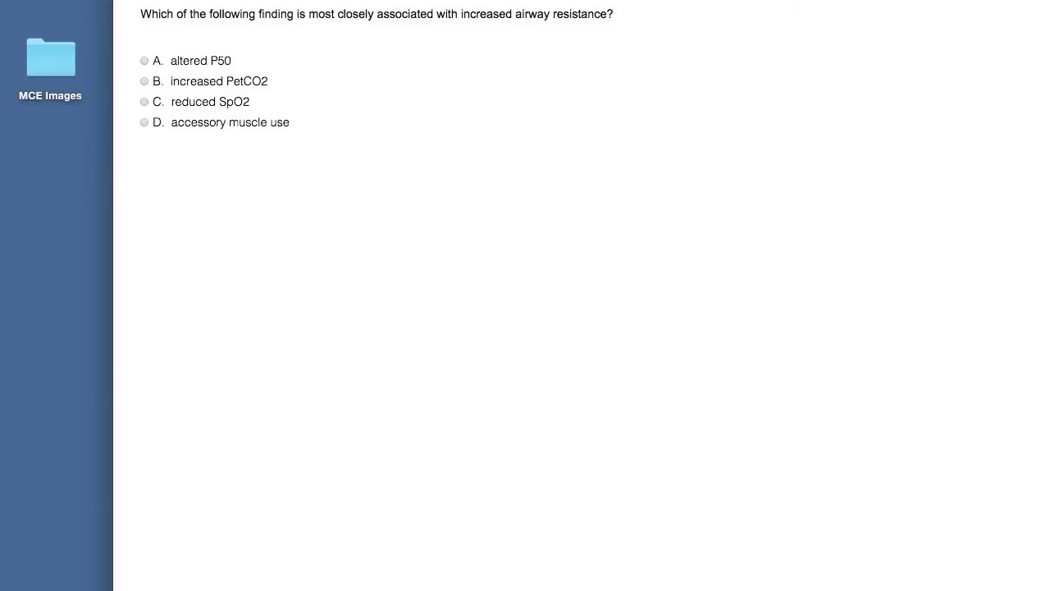
left_click(887, 497)
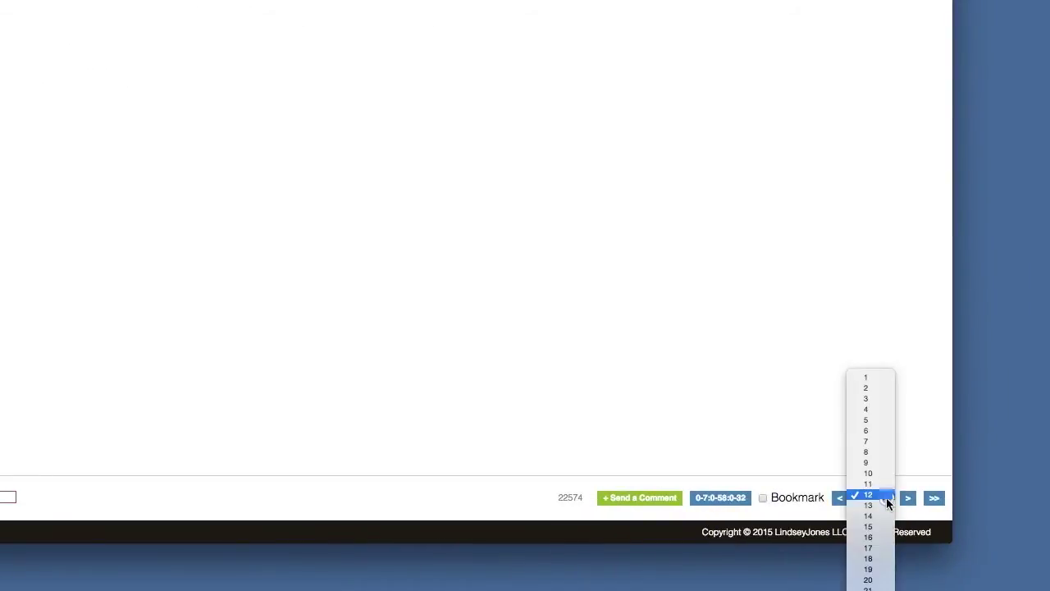
left_click(868, 379)
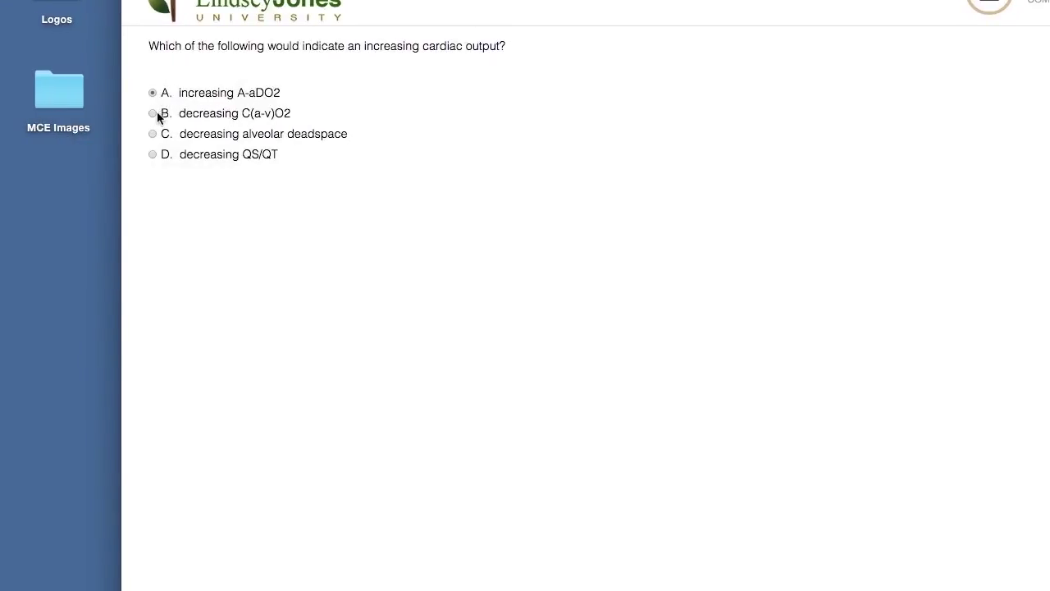
Change the cardiac output answer to B, then answer C for the MAP formula and 'VT and VA' for VD/VT.
left_click(149, 114)
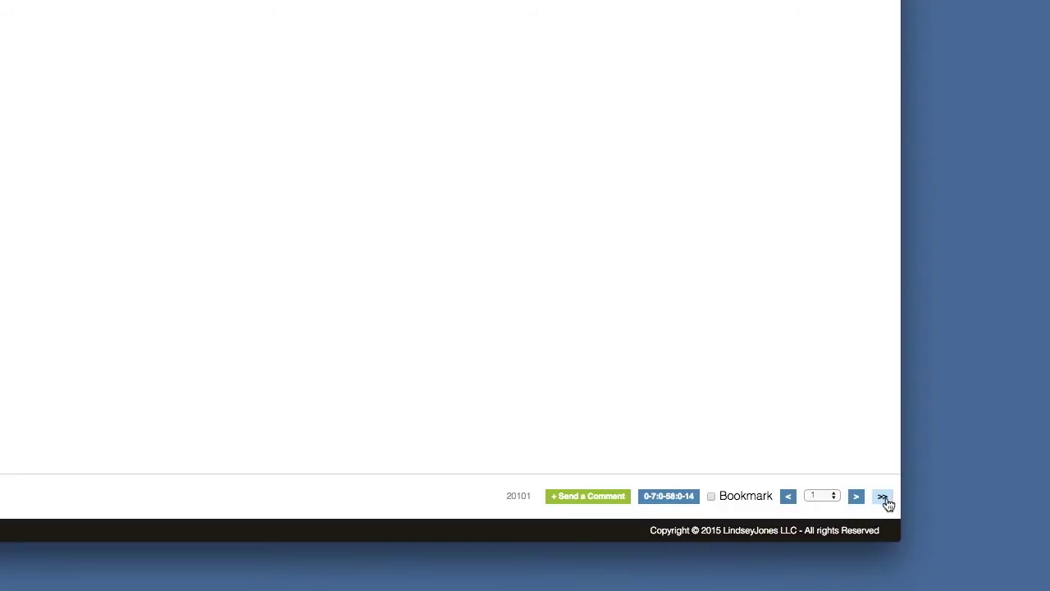
left_click(886, 498)
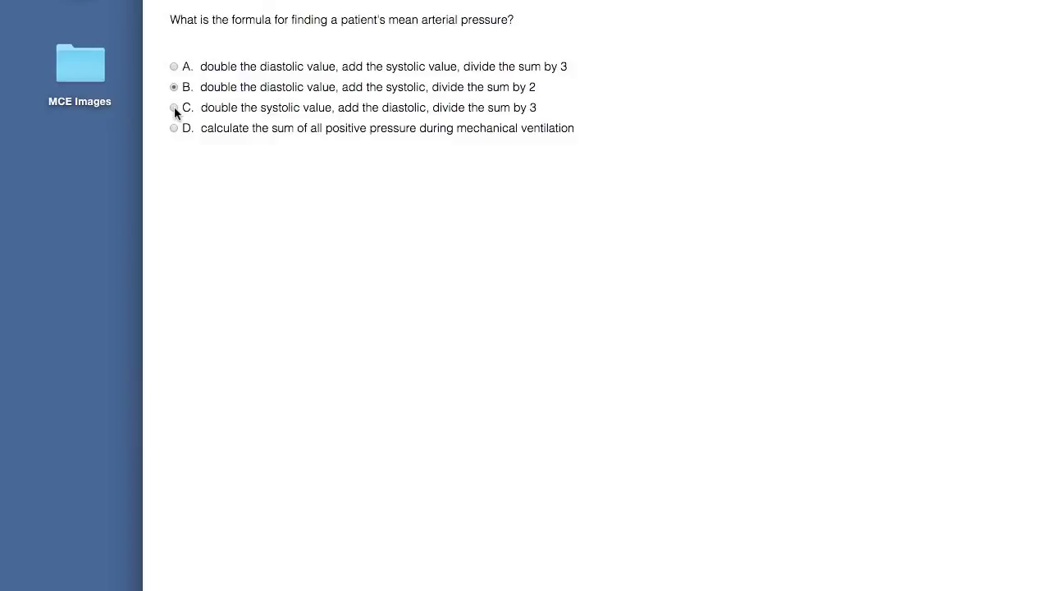
left_click(174, 108)
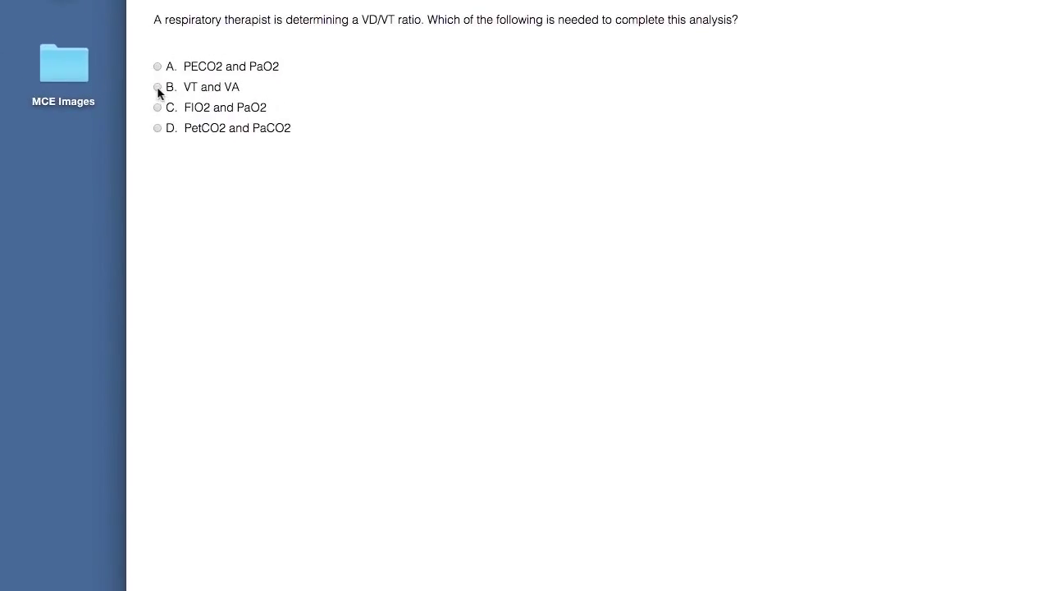
left_click(157, 87)
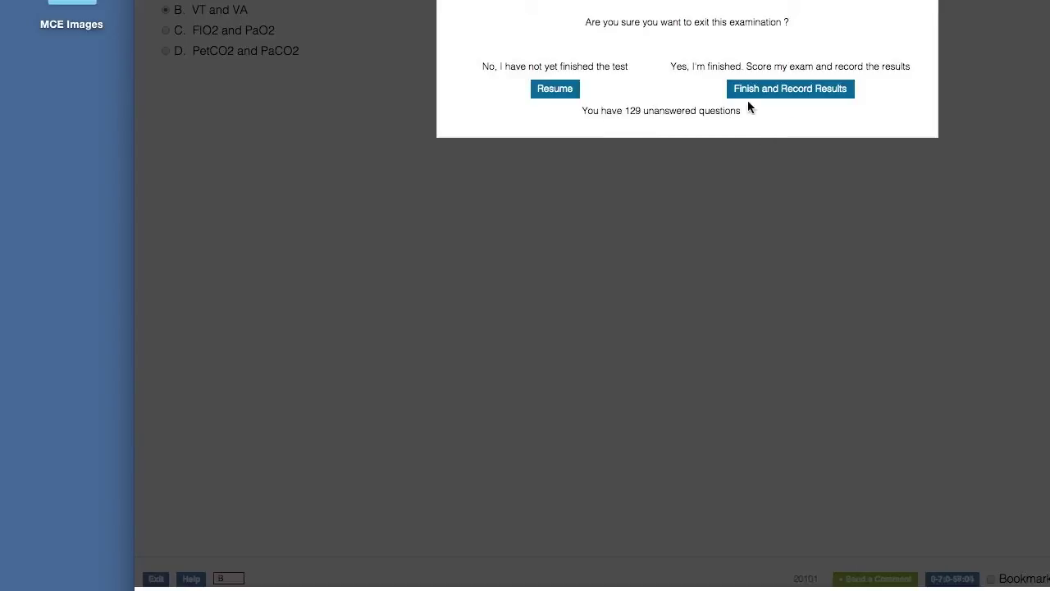
left_click(805, 95)
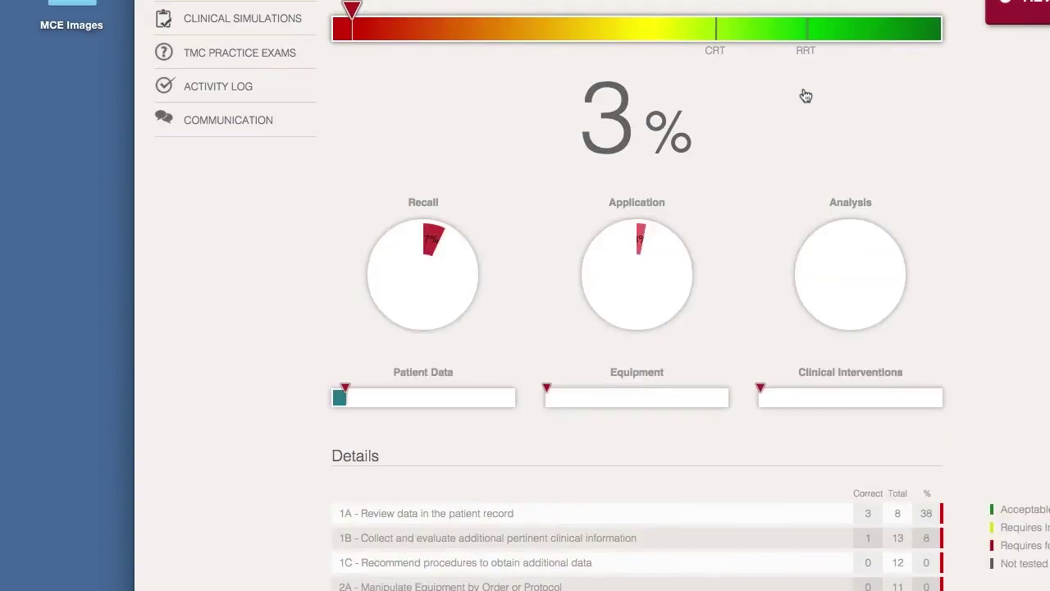
scroll(809, 92, "up", 4)
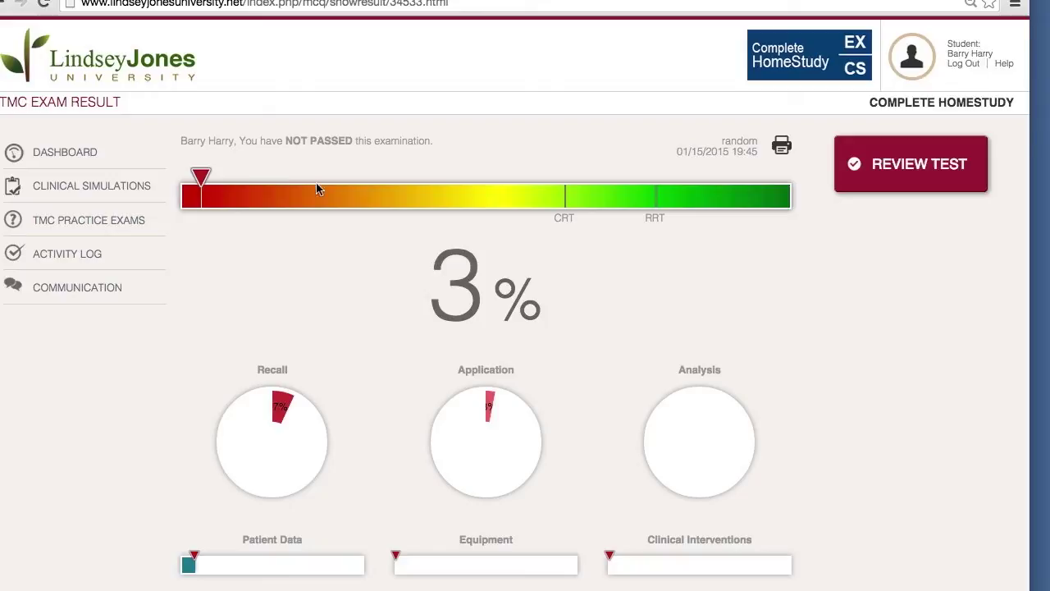
mouse_move(205, 179)
mouse_move(684, 428)
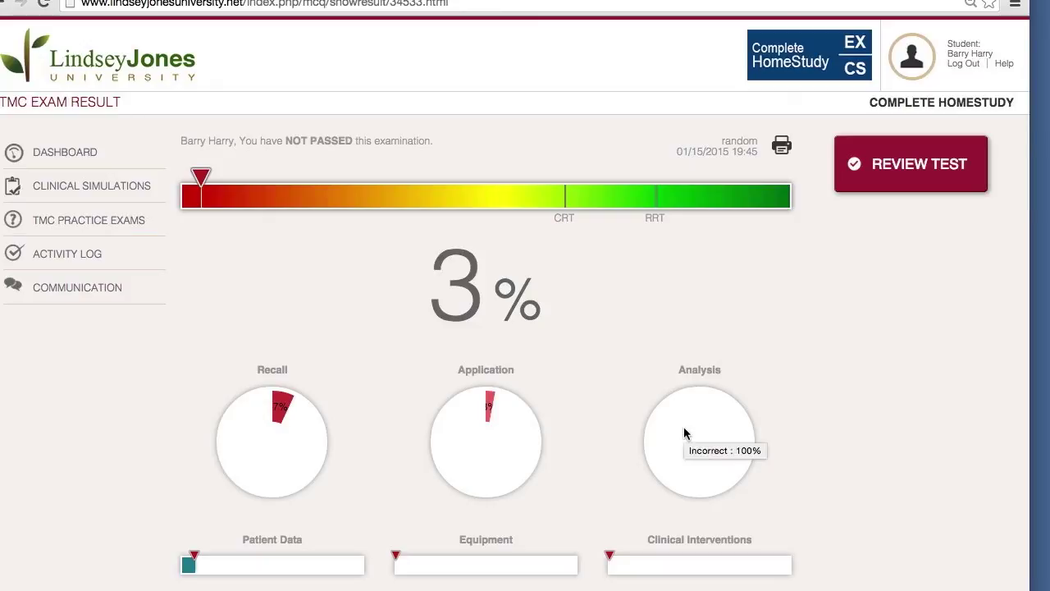
scroll(353, 496, "down", 2)
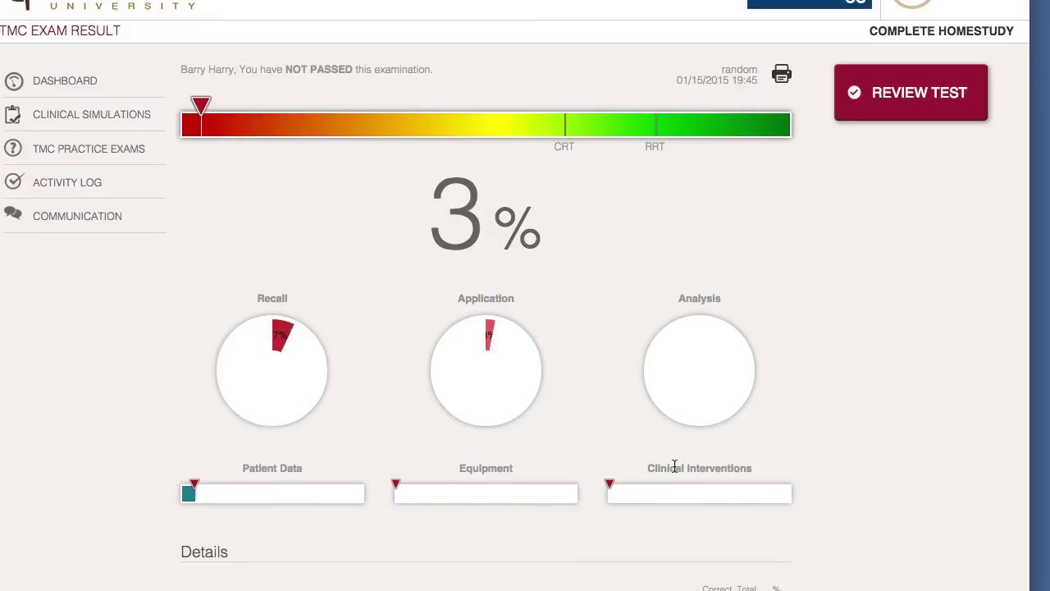
Scroll through the Details and Total Result tables (4 of 140 correct, 3%) and back to the top.
scroll(675, 468, "down", 4)
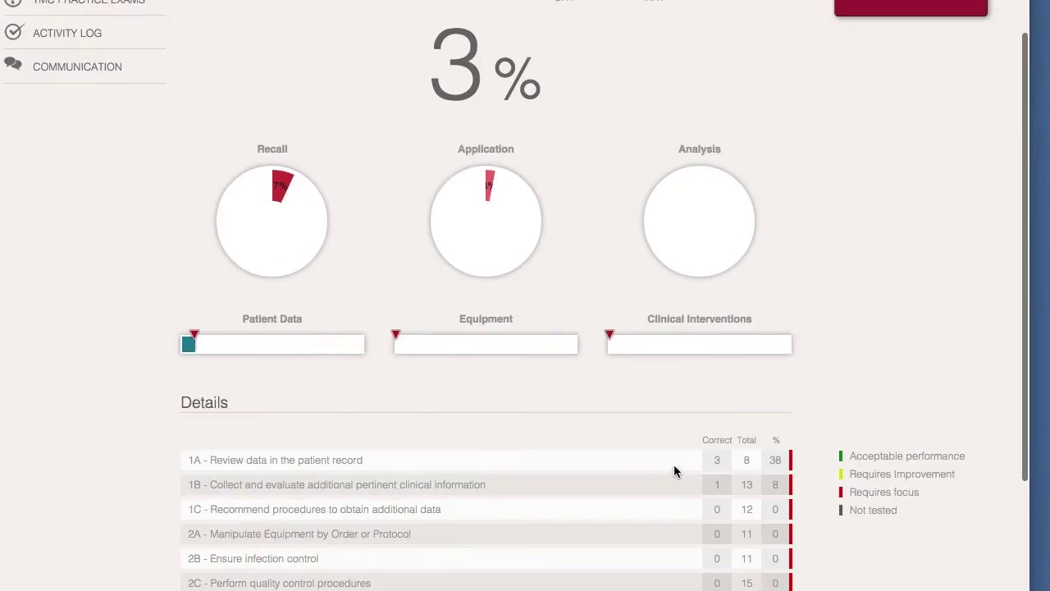
scroll(675, 470, "down", 4)
scroll(675, 471, "down", 4)
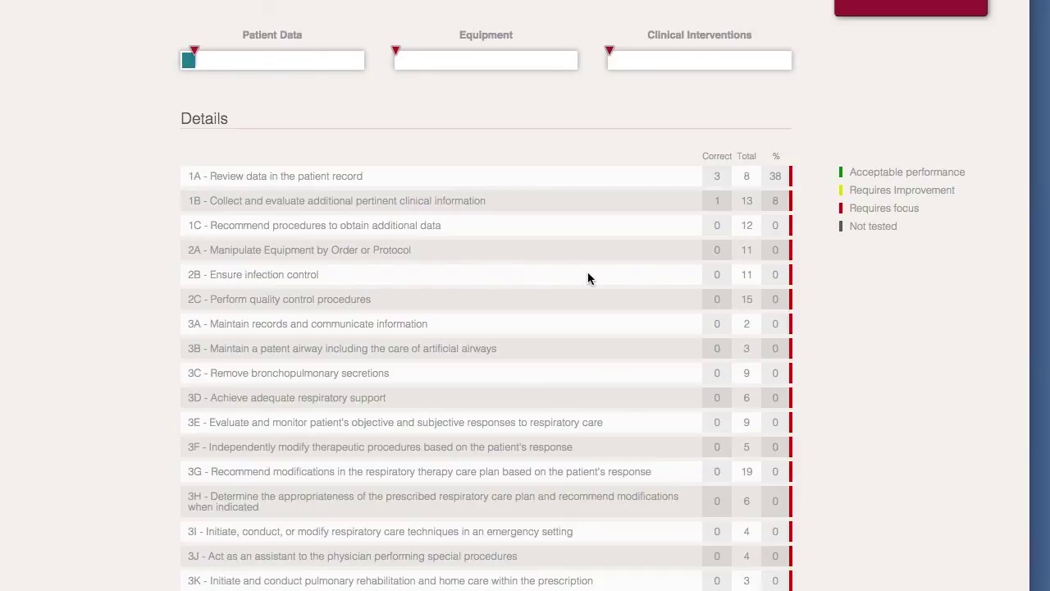
scroll(607, 271, "up", 1)
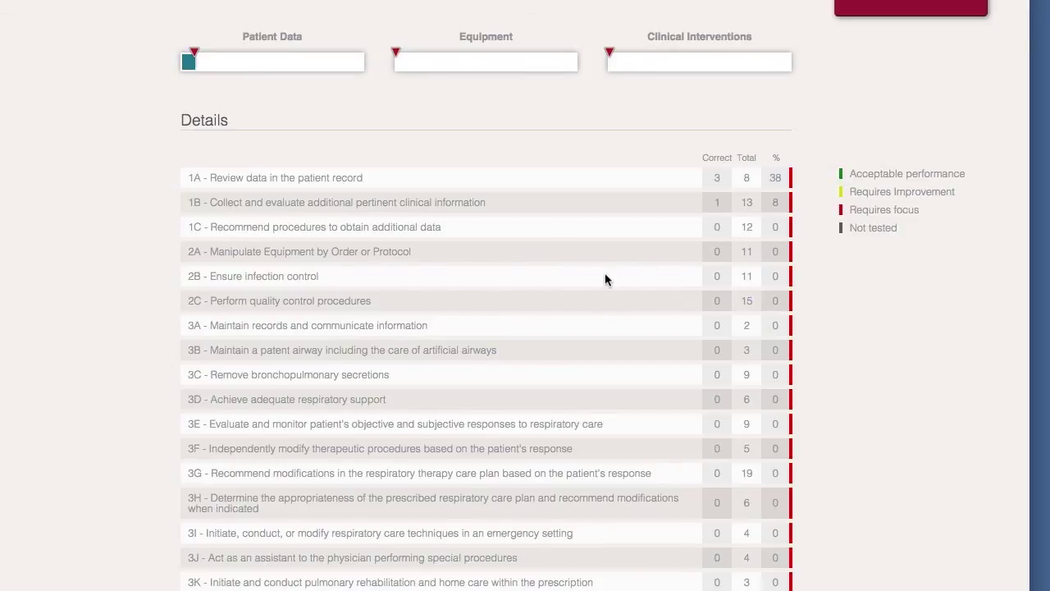
scroll(605, 280, "down", 3)
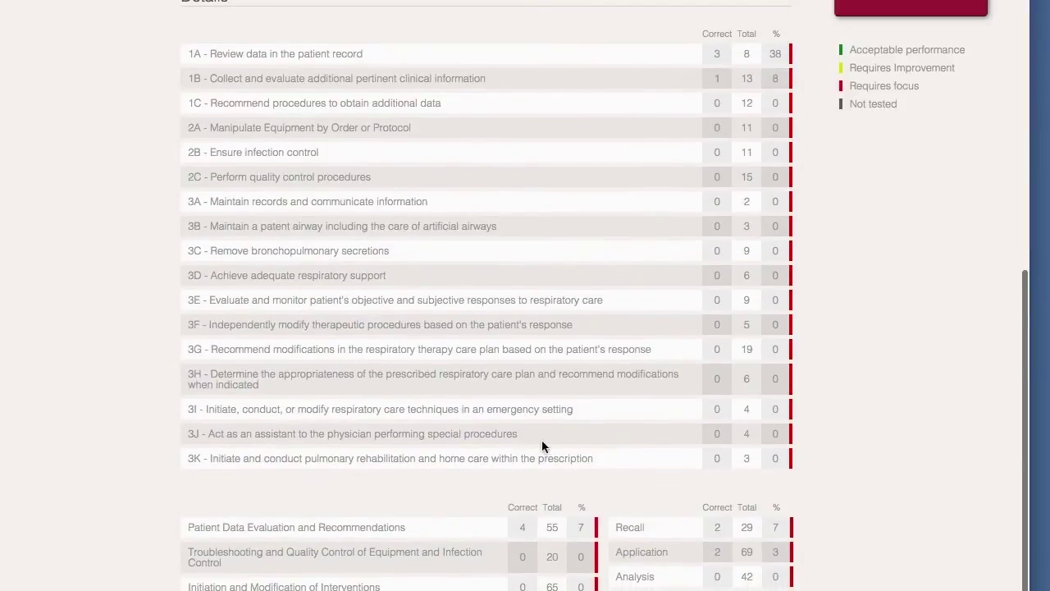
scroll(563, 499, "down", 1)
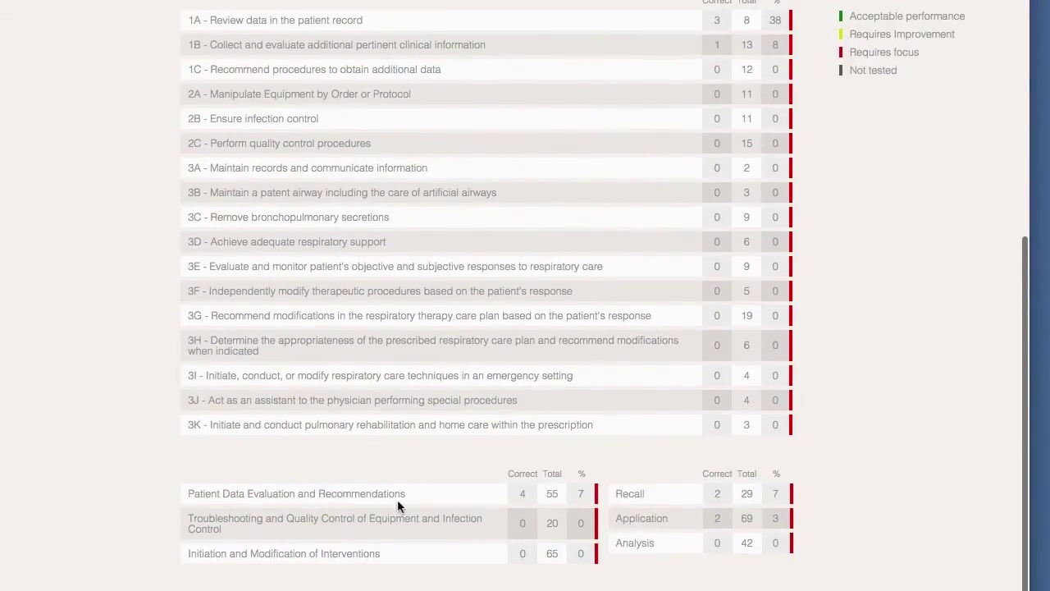
scroll(669, 496, "down", 1)
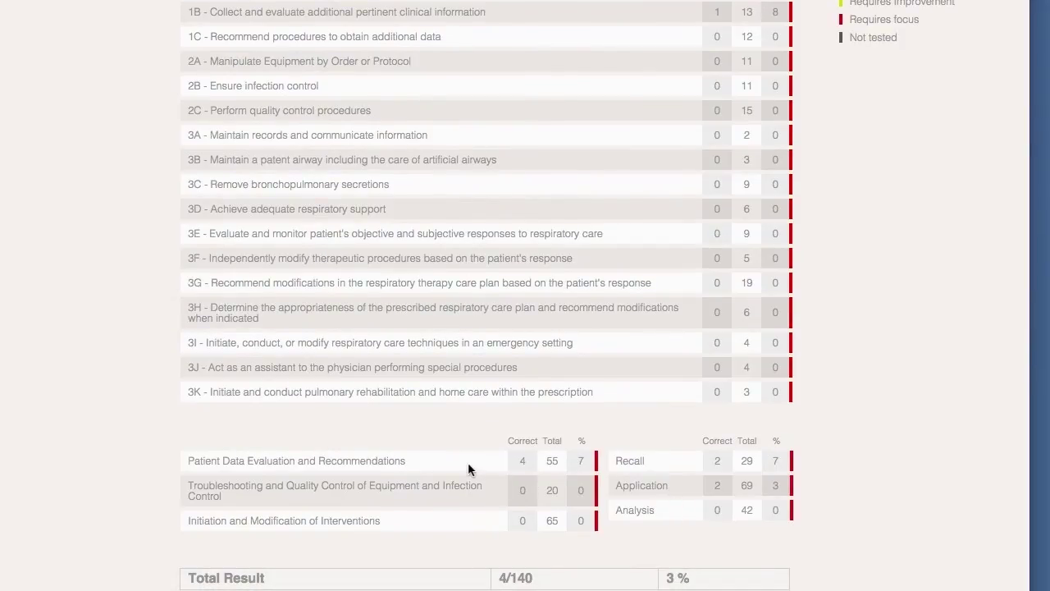
scroll(466, 506, "down", 1)
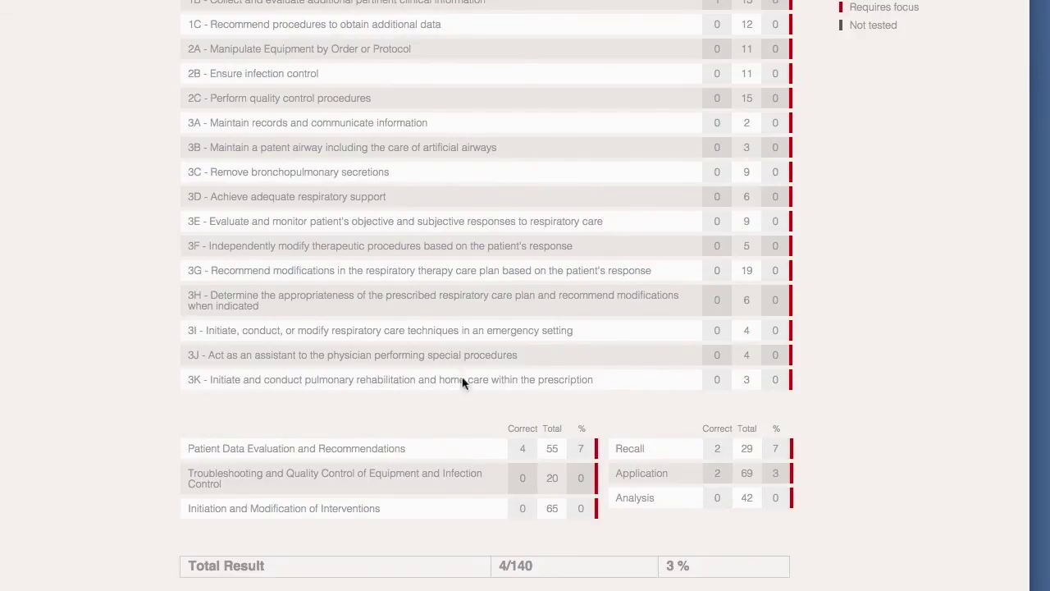
scroll(462, 381, "up", 2)
scroll(462, 382, "up", 4)
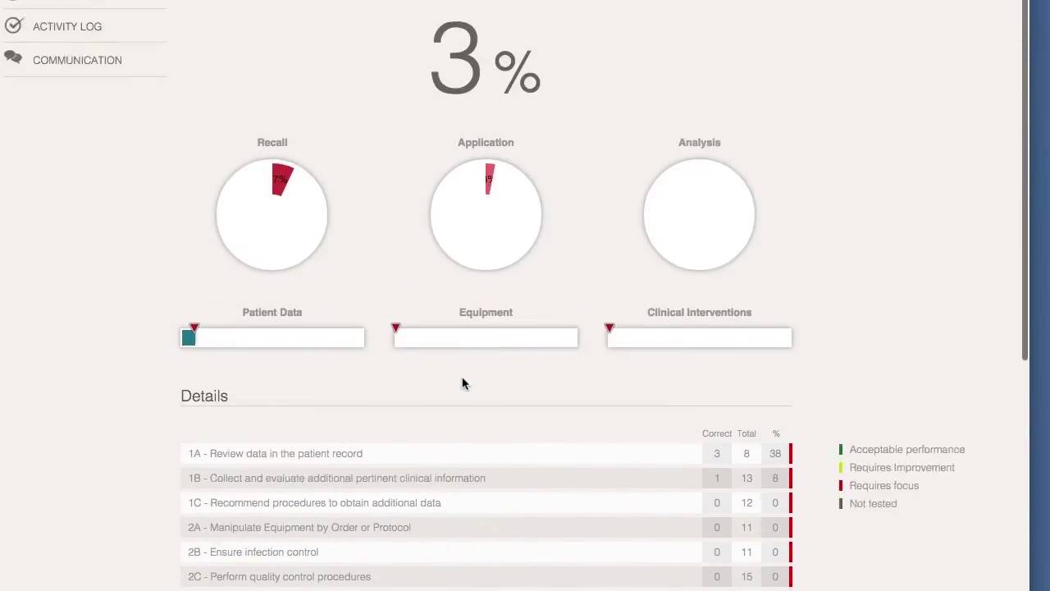
scroll(462, 382, "up", 1)
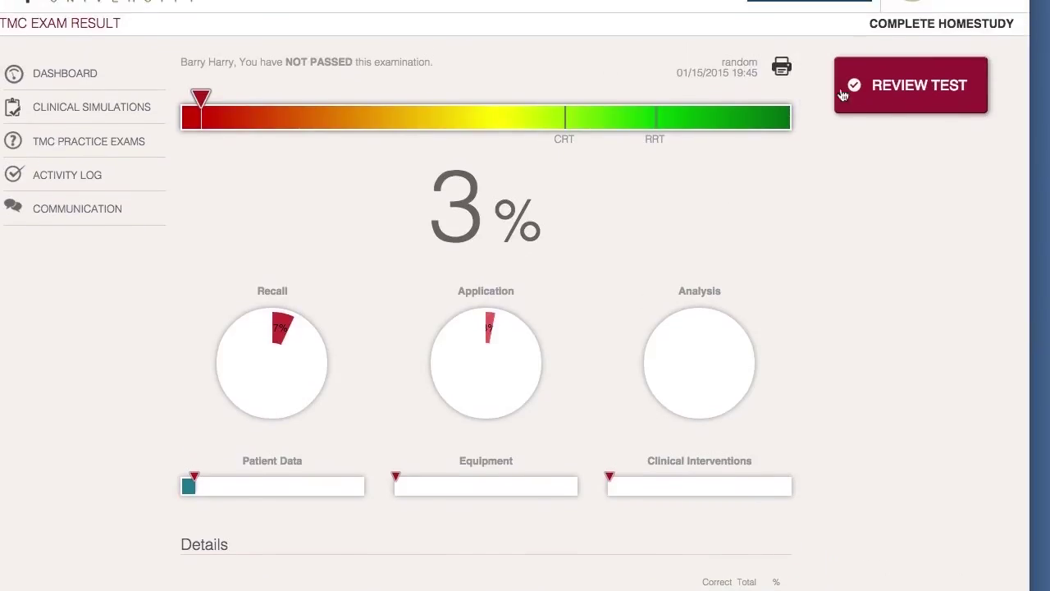
Advance to the next exam question in review mode to see its correct answer and explanation.
left_click(895, 90)
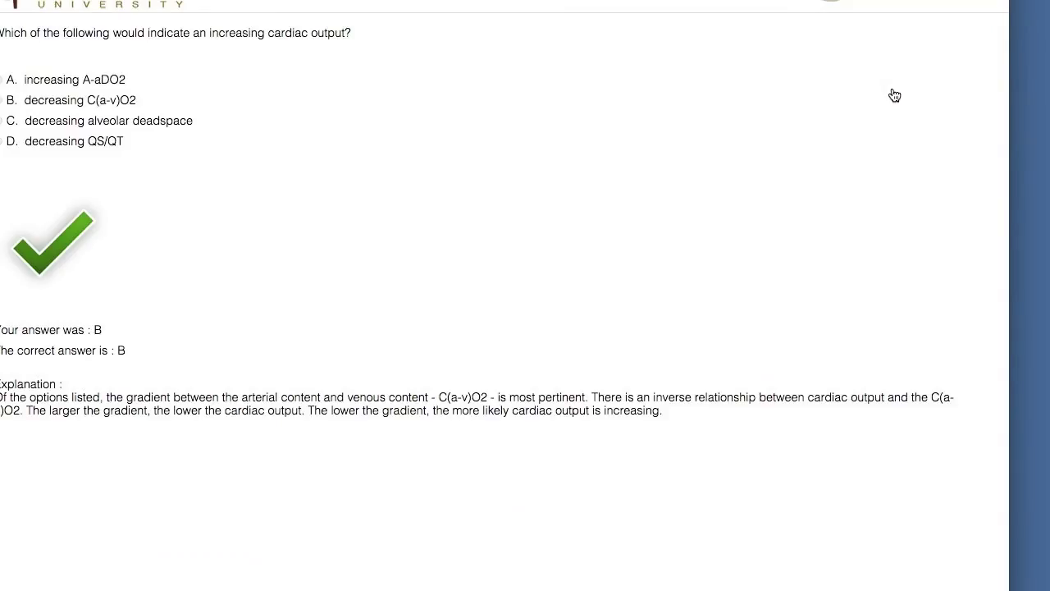